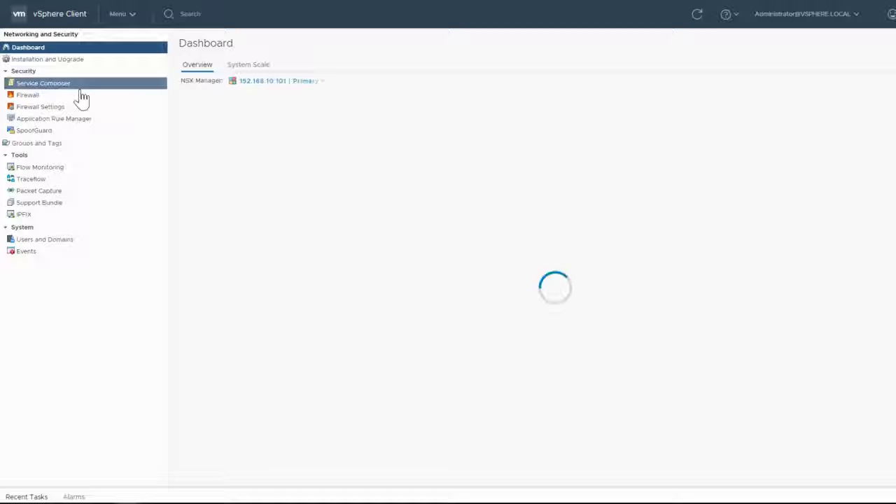
# - View the Firewall rule sections and open Application Rule Manager
pyautogui.click(49, 96)
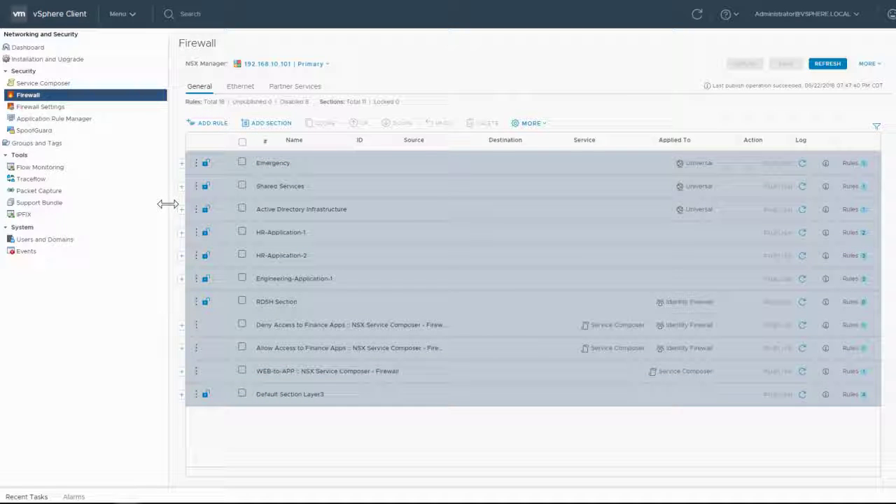
pyautogui.click(68, 120)
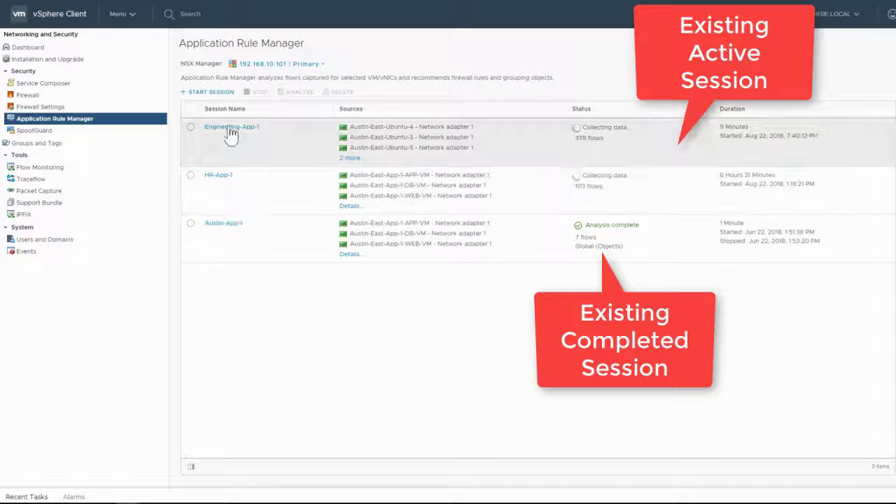
# - Examine the flows collected so far in the Engineering-App-1 session and return to the session list
pyautogui.click(232, 130)
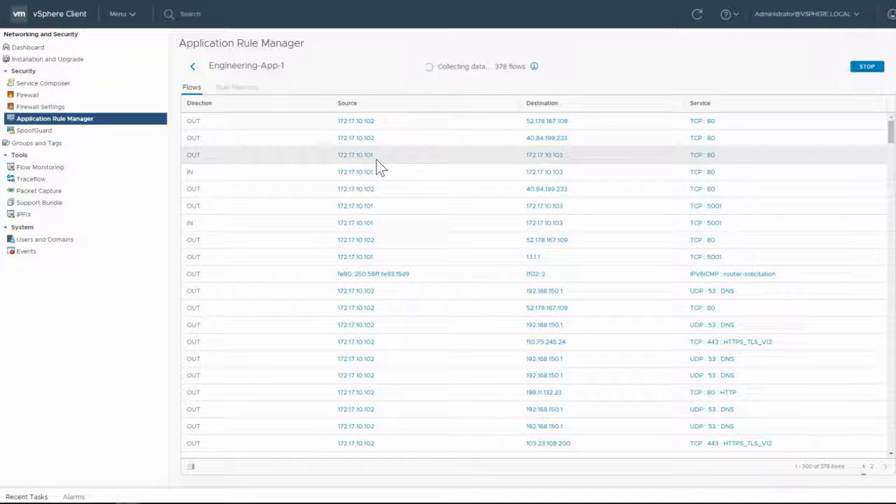
pyautogui.scroll(-1, 376, 167)
pyautogui.scroll(-3, 376, 167)
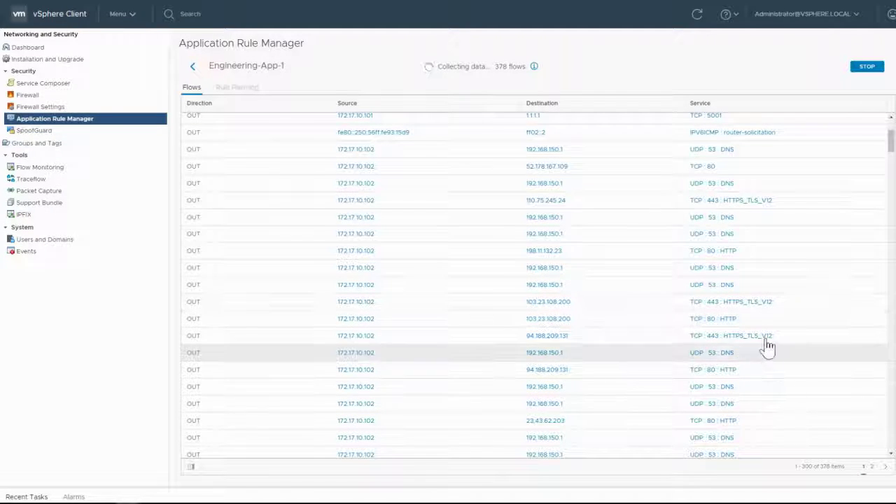
pyautogui.scroll(-5, 750, 342)
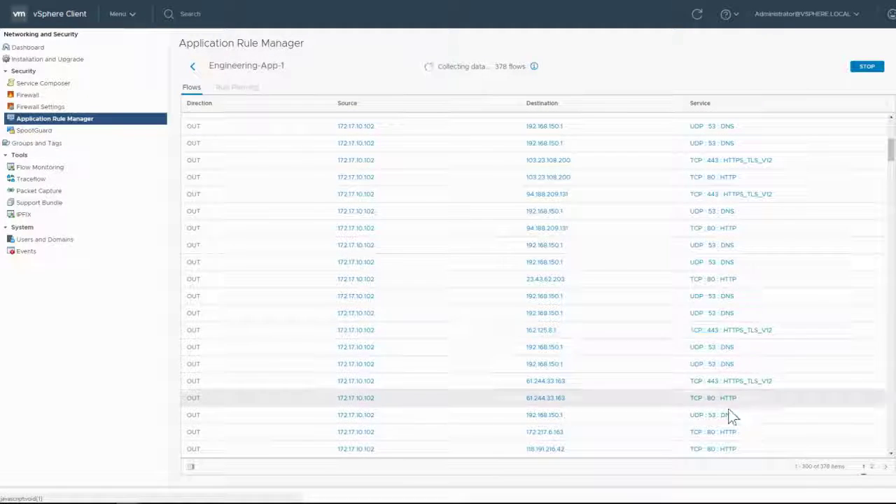
pyautogui.scroll(9, 706, 409)
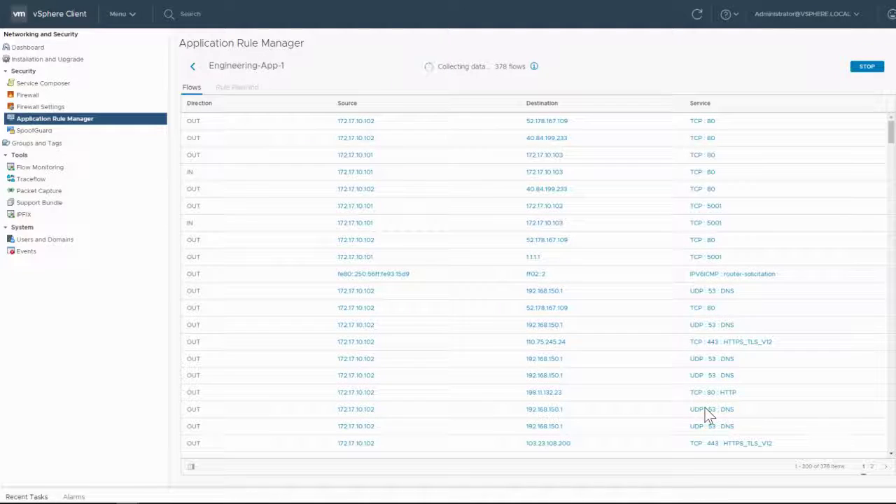
pyautogui.click(194, 69)
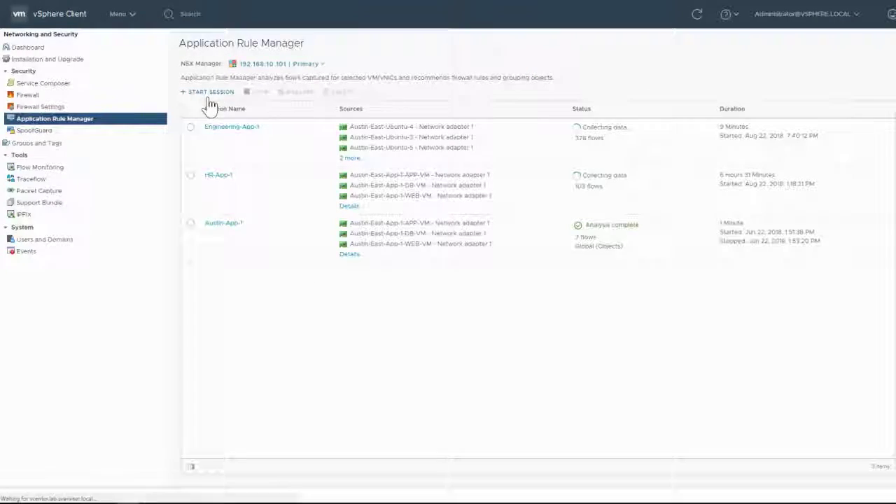
# - Begin a new flow-monitoring session and name it Finance-App-1
pyautogui.click(207, 92)
pyautogui.write('F')
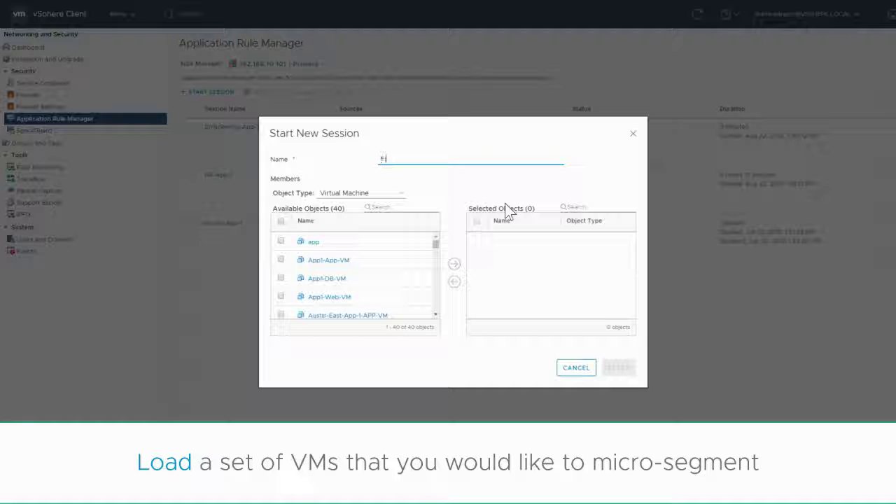
pyautogui.write('inance-App-1')
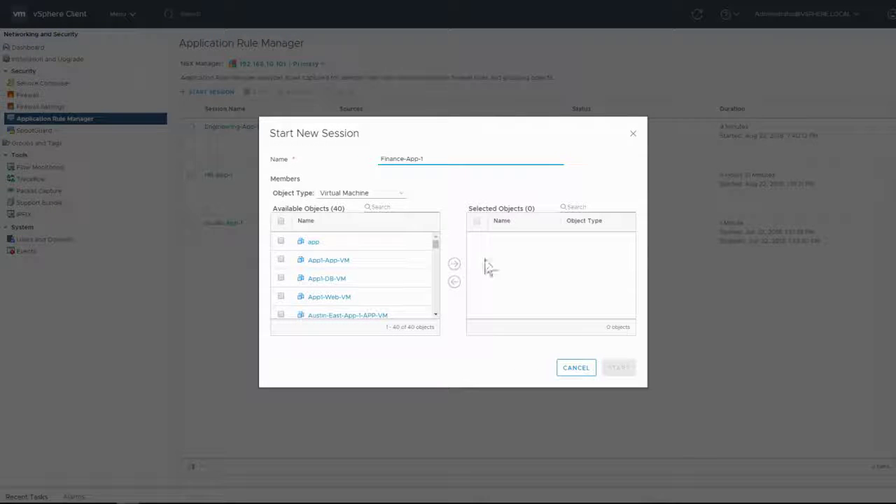
# - Add the Austin-East-App-1 virtual machines APP-VM, DB-VM, WEB-VM, WEB-VM-2 and WEB-VM-3 to the session and start it
pyautogui.scroll(-3, 371, 286)
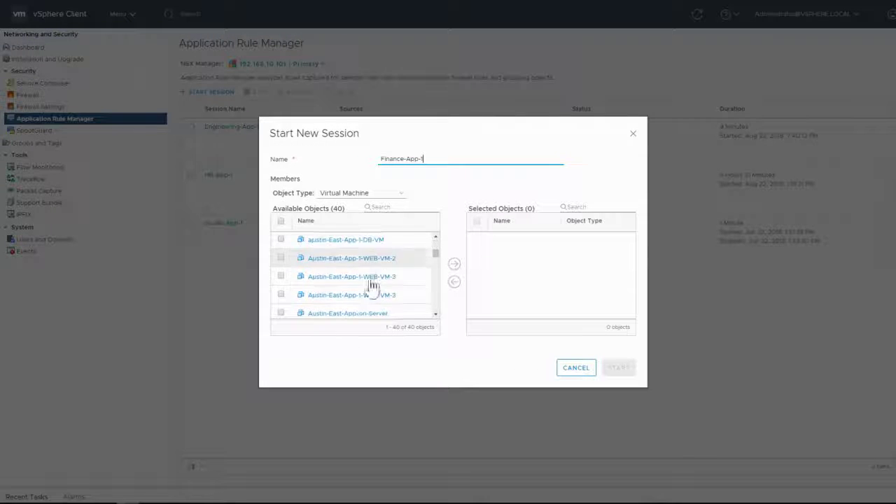
pyautogui.click(280, 239)
pyautogui.click(280, 257)
pyautogui.click(280, 276)
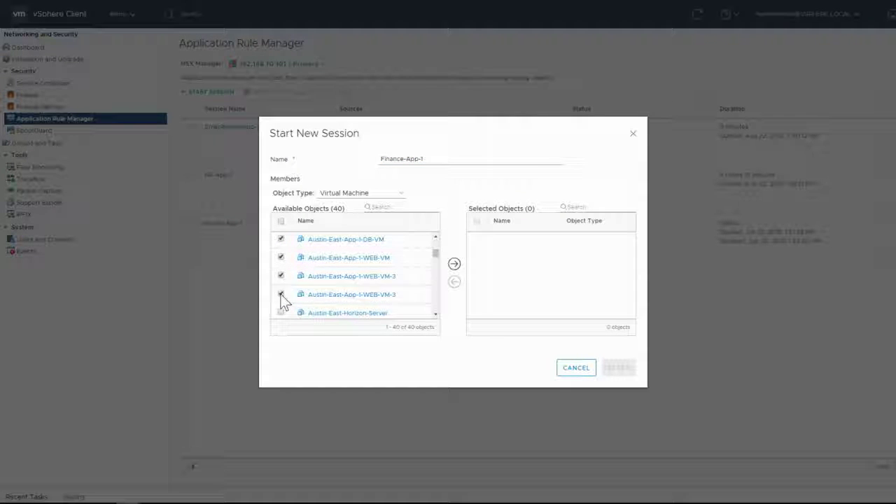
pyautogui.click(281, 294)
pyautogui.scroll(2, 303, 294)
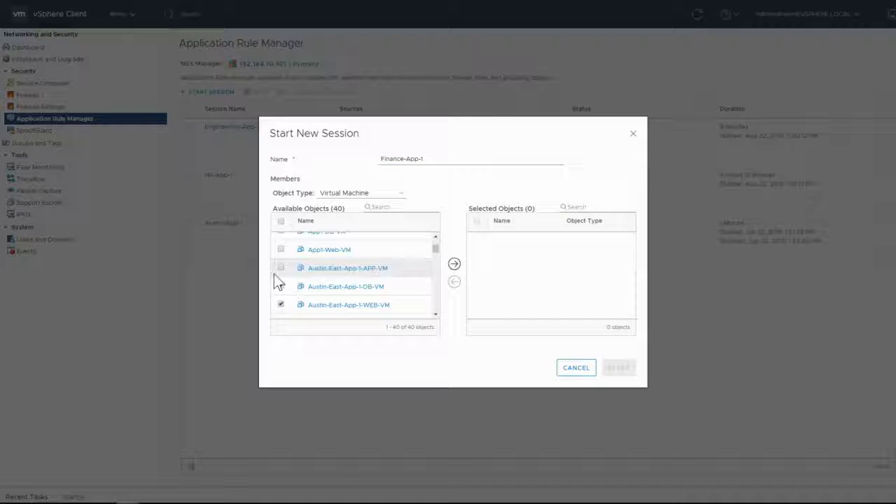
pyautogui.click(281, 268)
pyautogui.scroll(-1, 384, 286)
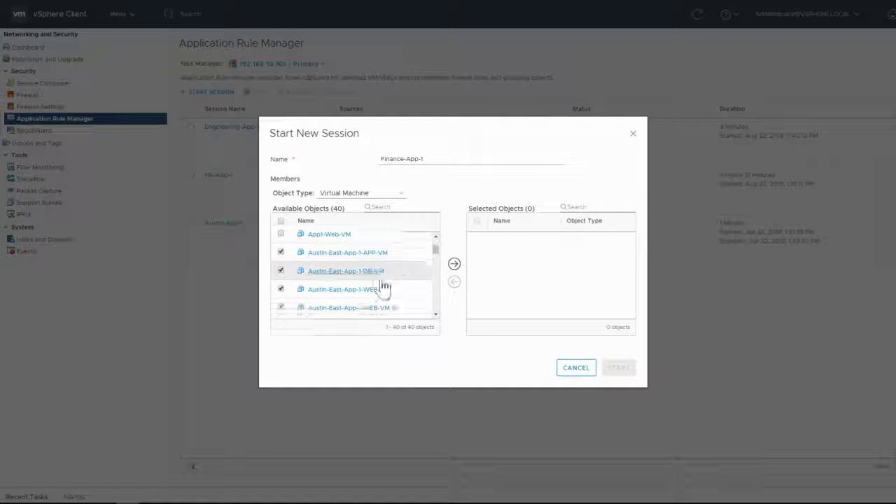
pyautogui.click(454, 264)
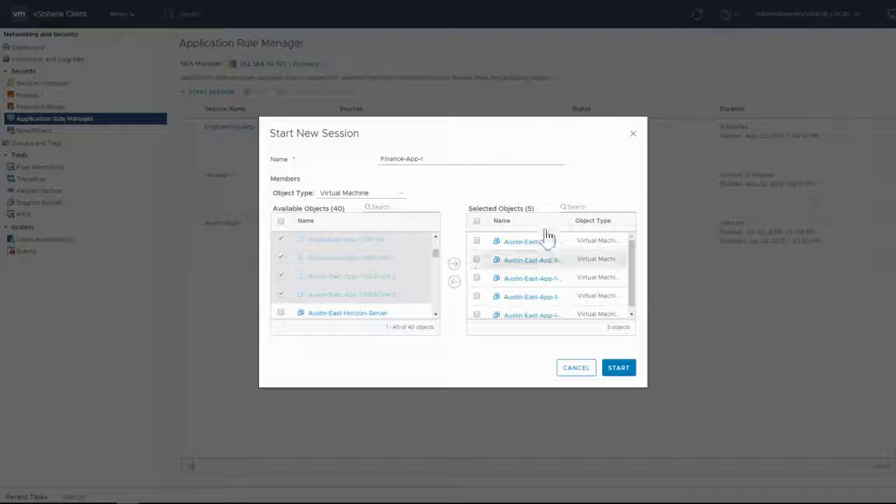
pyautogui.click(619, 369)
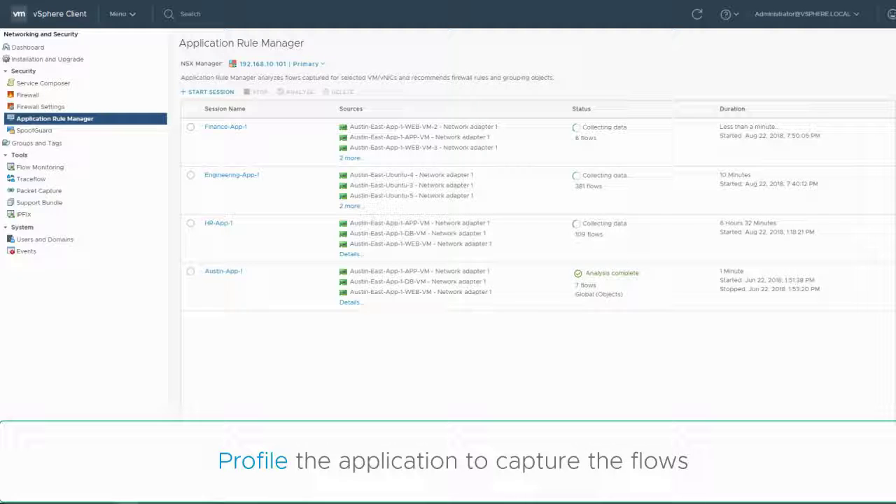
# - Switch to the Customer Database Access web page and reload it twice to generate application traffic
pyautogui.click(214, 129)
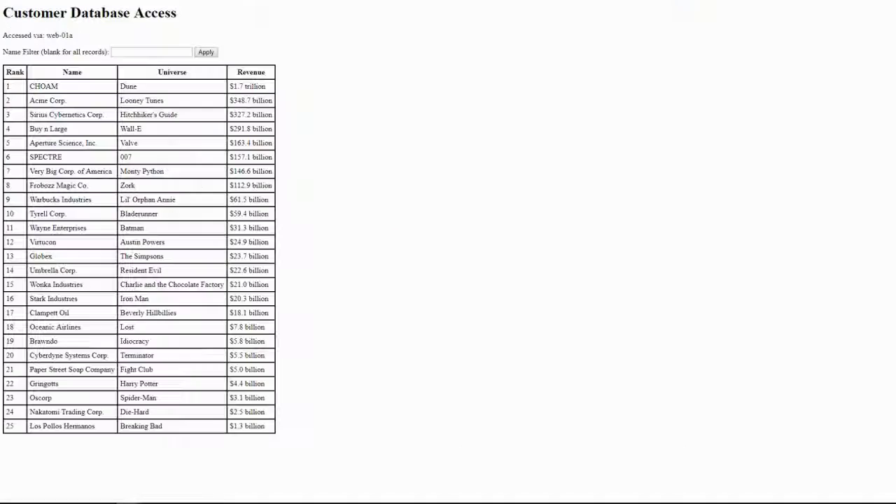
pyautogui.rightClick(319, 48)
pyautogui.click(336, 77)
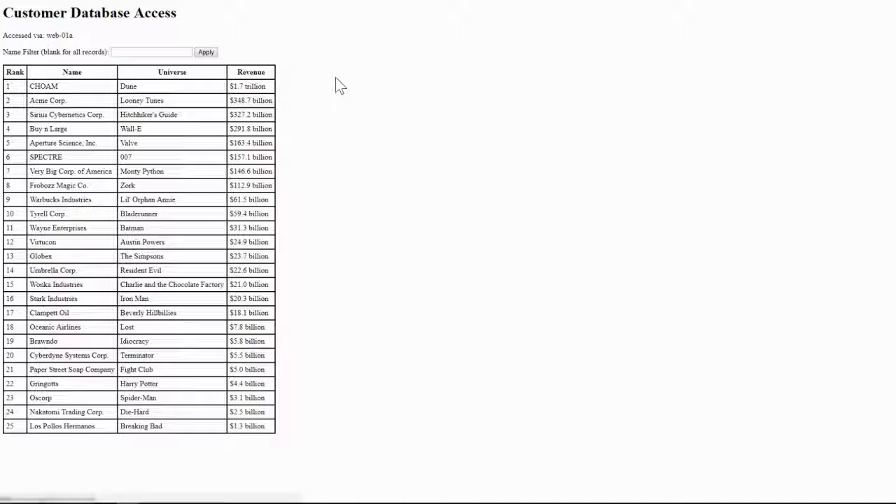
pyautogui.rightClick(331, 48)
pyautogui.click(344, 73)
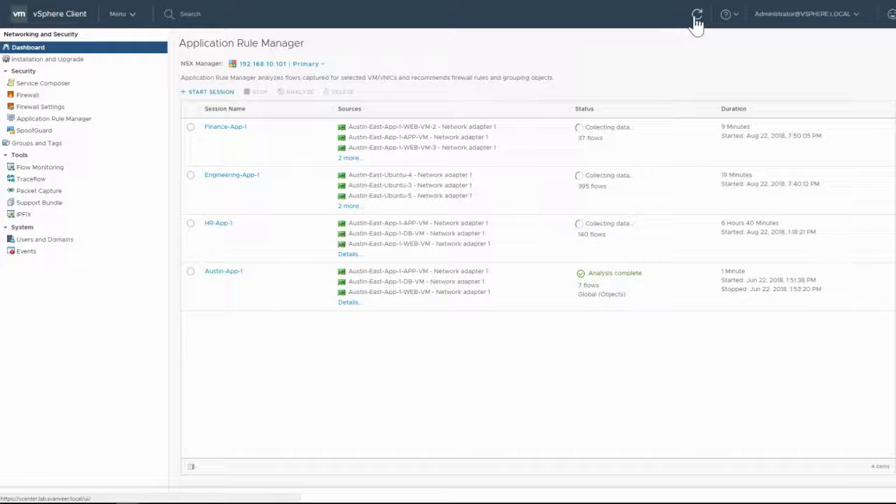
# - Switch back to vSphere Client, refresh the session list and examine the flows captured for Finance-App-1
pyautogui.click(697, 17)
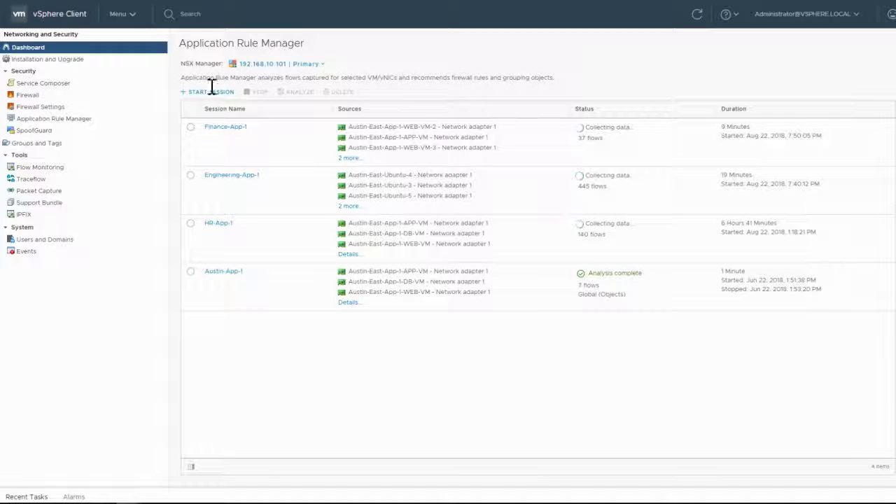
pyautogui.click(217, 127)
pyautogui.scroll(-5, 628, 240)
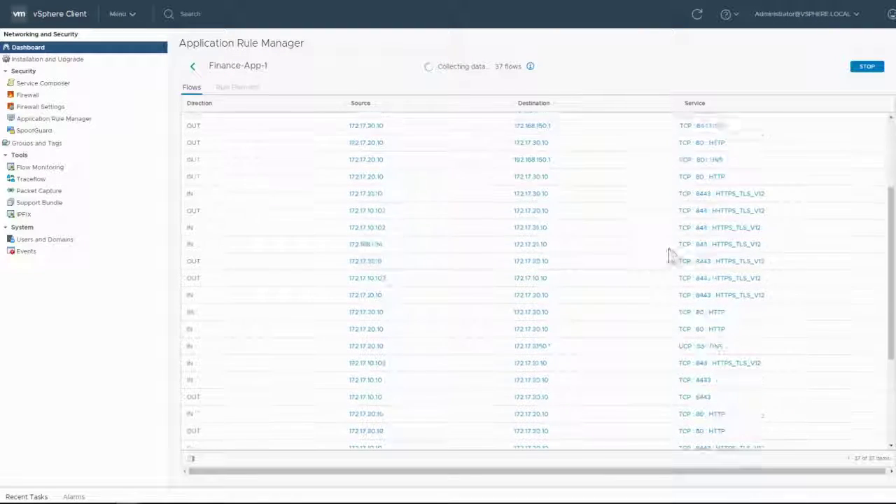
pyautogui.scroll(5, 735, 342)
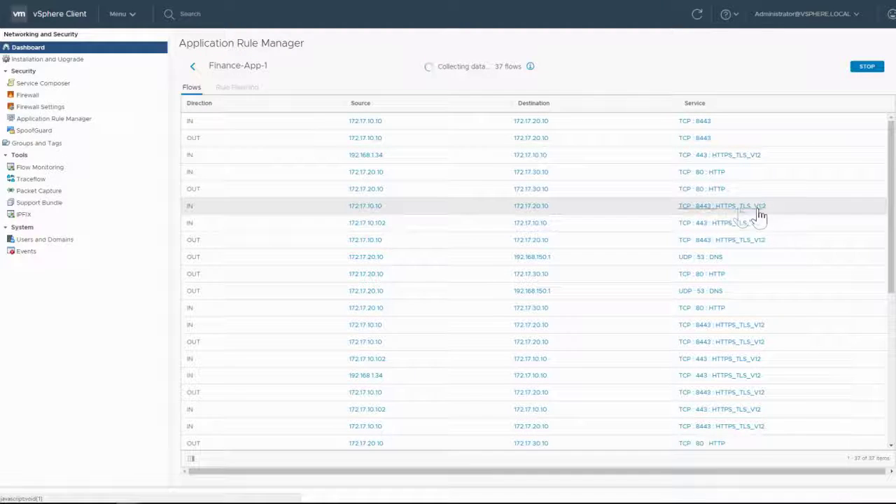
# - Stop data collection for Finance-App-1 and analyze the session with rule recommendations based on Object
pyautogui.click(867, 67)
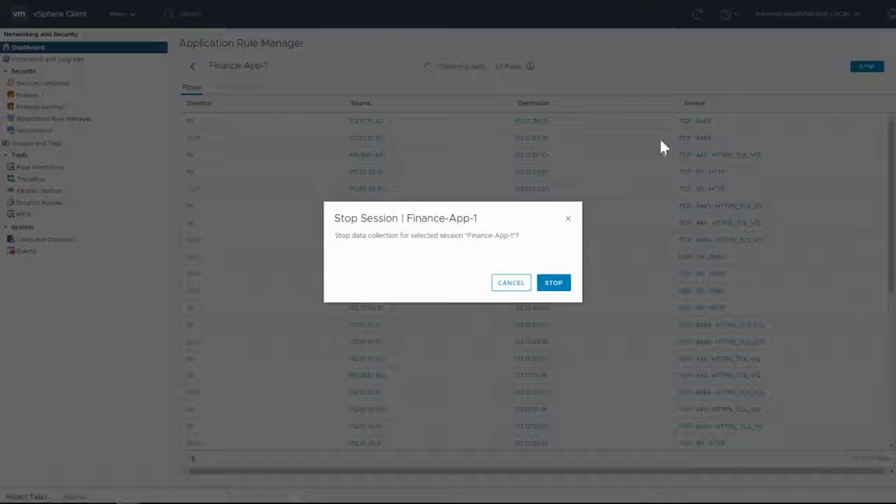
pyautogui.click(555, 283)
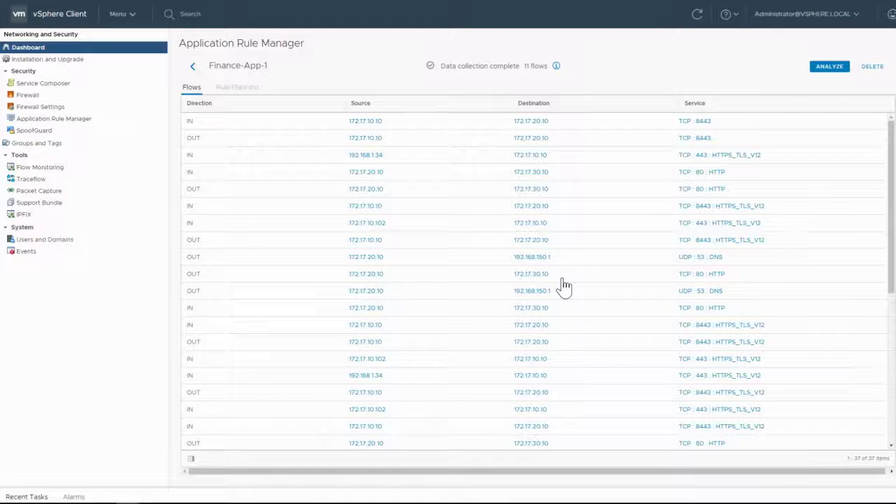
pyautogui.scroll(-5, 567, 217)
pyautogui.scroll(5, 569, 218)
pyautogui.click(828, 67)
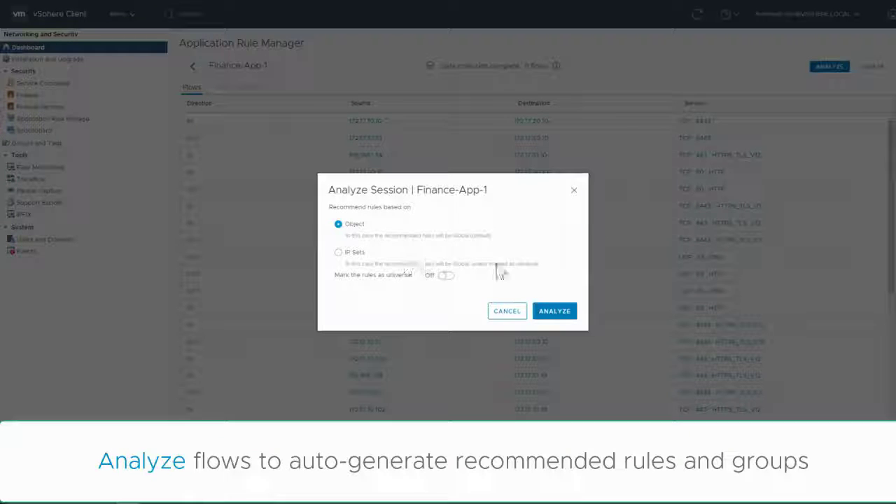
pyautogui.click(555, 312)
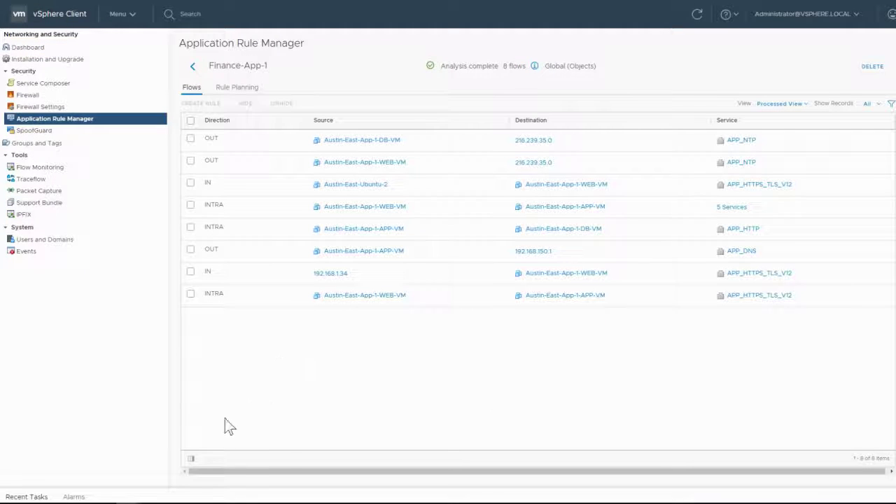
# - Show the Rule ID and # of Flows columns in the processed flows table
pyautogui.click(191, 459)
pyautogui.click(201, 384)
pyautogui.click(201, 395)
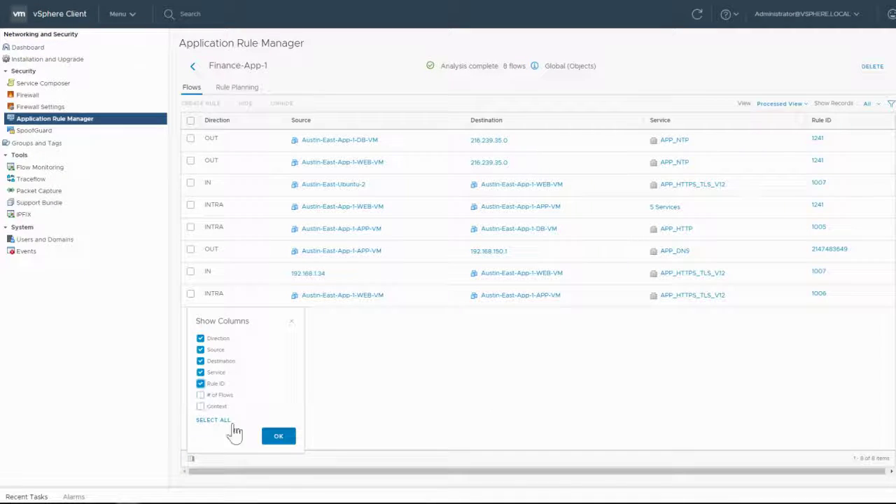
pyautogui.click(271, 437)
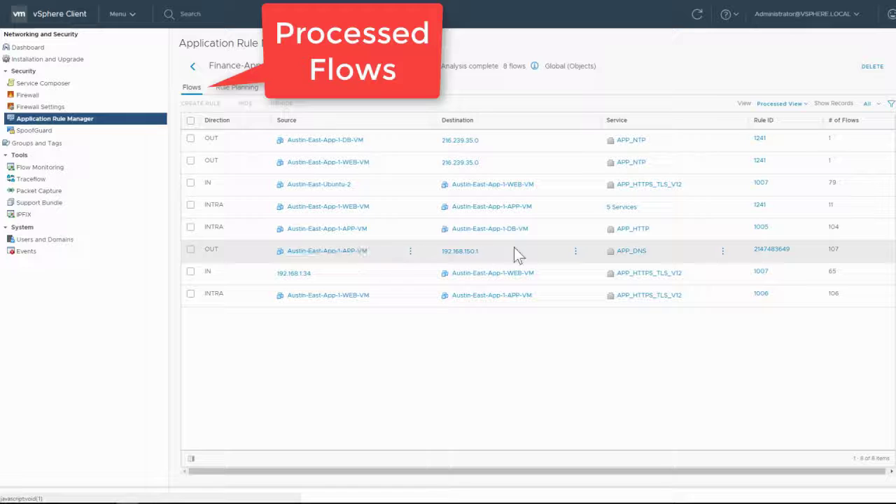
# - Inspect the details of the firewall rule matched by the outgoing APP_DNS flow, including its section, ID and name
pyautogui.click(762, 253)
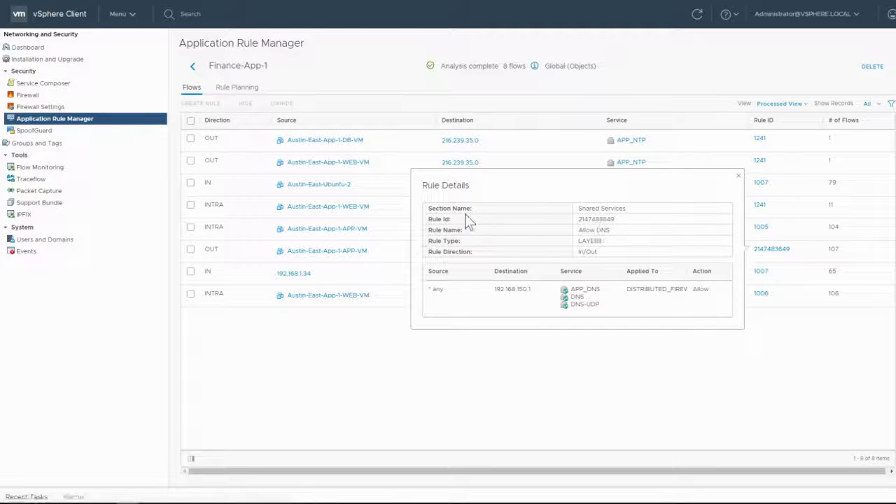
pyautogui.moveTo(428, 207); pyautogui.dragTo(609, 219)
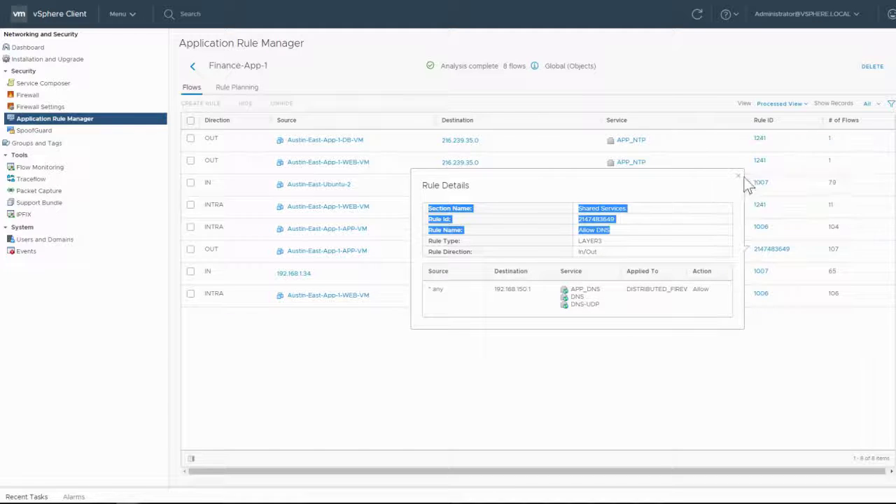
pyautogui.click(747, 180)
# - Open Rule Planning for Finance-App-1 and inspect the effective members of the source security group in rule 4
pyautogui.click(241, 93)
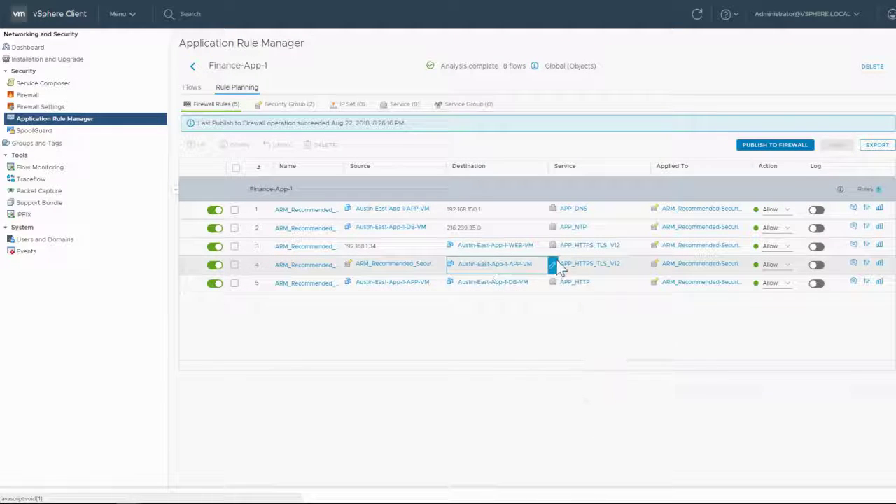
pyautogui.click(411, 269)
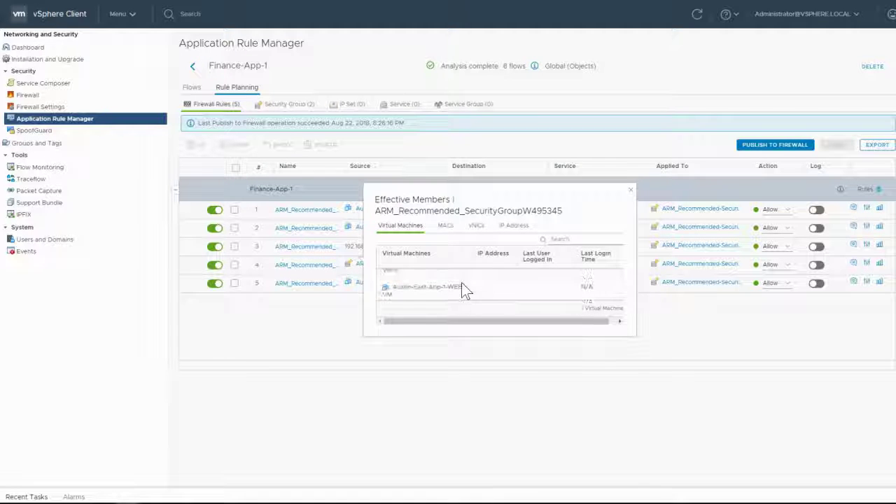
pyautogui.scroll(-1, 459, 294)
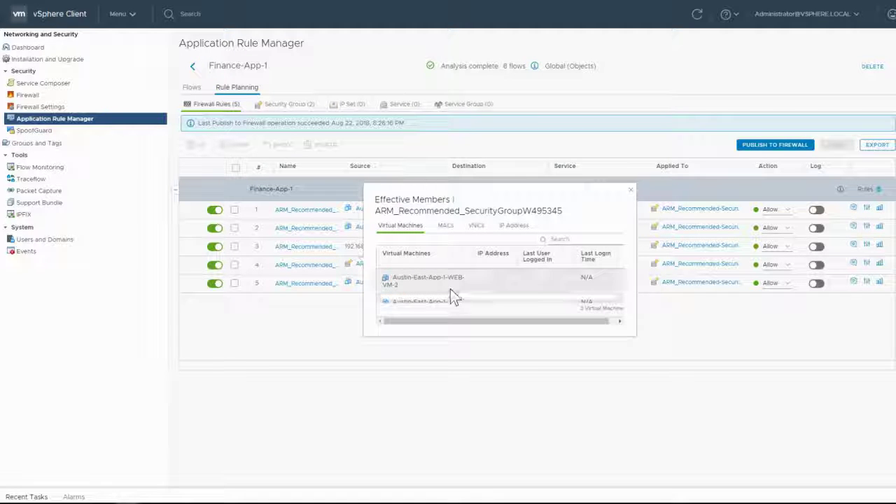
pyautogui.click(632, 191)
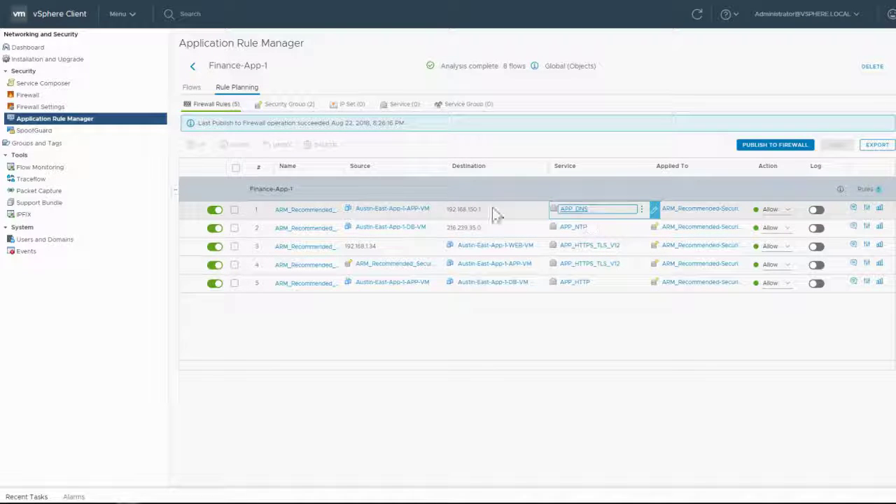
# - Disable recommended firewall rules 1 and 2, which cover the APP_DNS and APP_NTP services
pyautogui.click(215, 209)
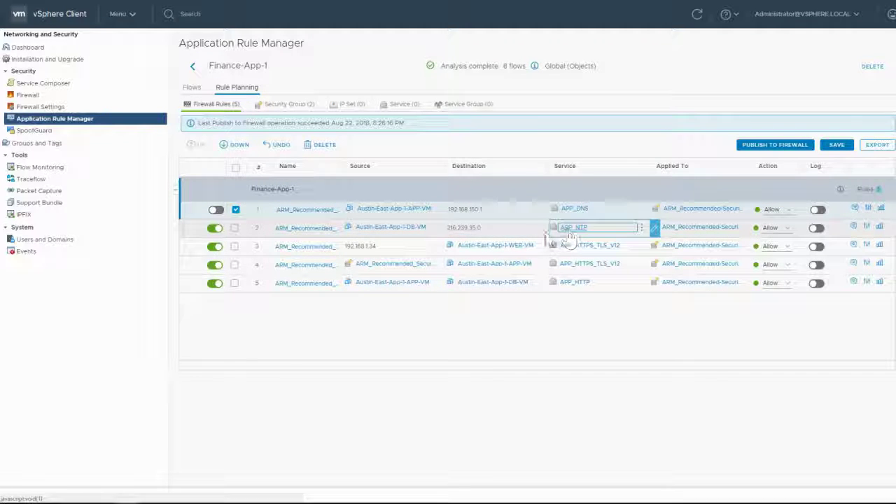
pyautogui.click(214, 231)
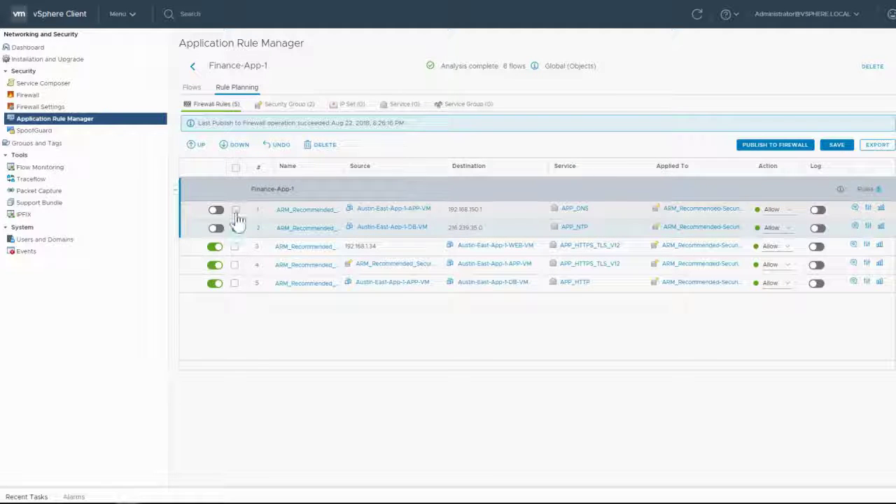
# - Delete the disabled APP_DNS and APP_NTP rules and remove 192.168.1.34 from the source of the rule targeting Austin-East-App-1-WEB-VM
pyautogui.click(236, 210)
pyautogui.click(236, 228)
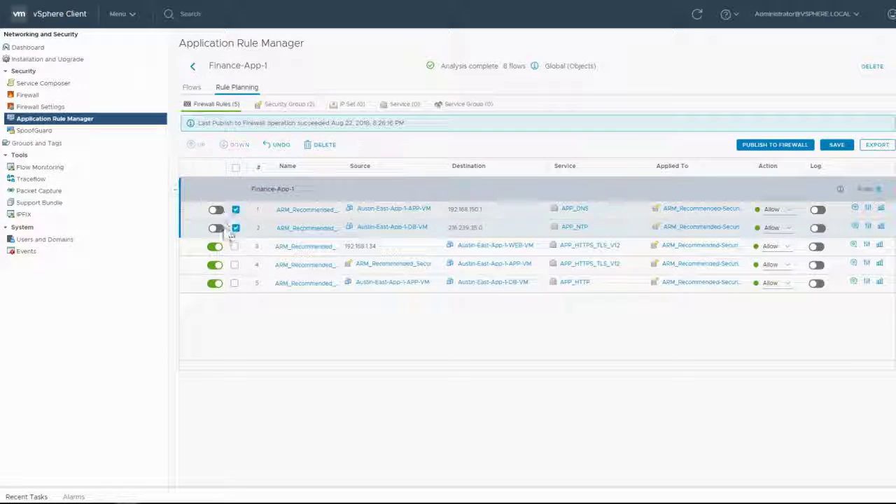
pyautogui.click(311, 149)
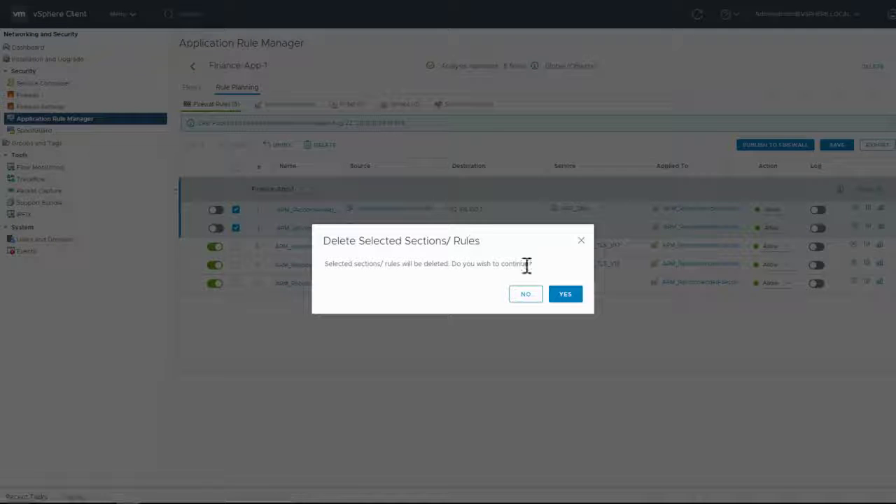
pyautogui.click(560, 297)
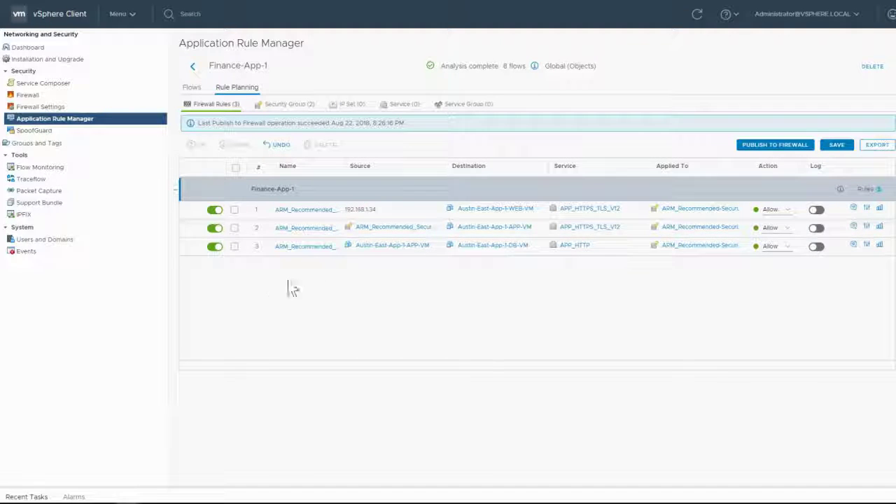
pyautogui.click(435, 212)
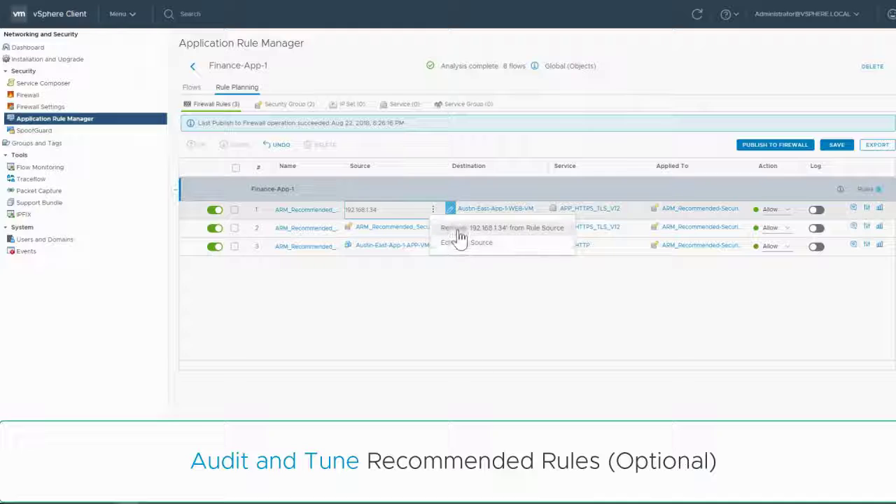
pyautogui.click(457, 229)
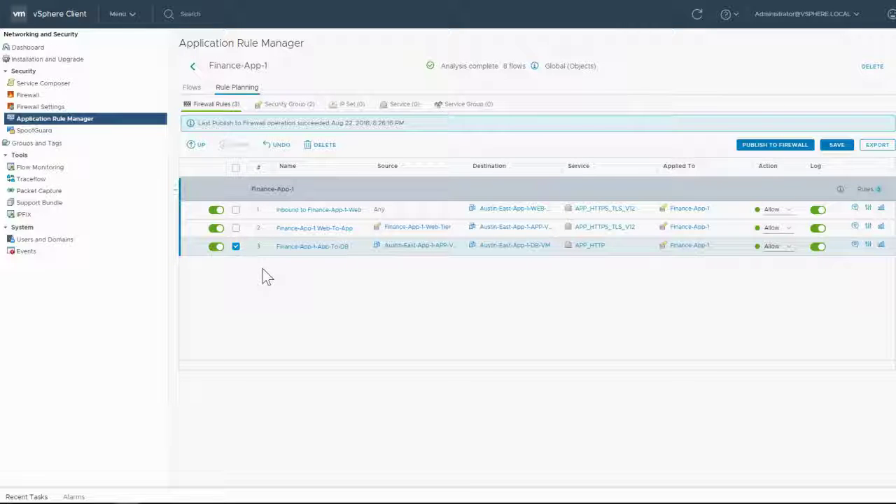
# - Publish the planned rules to the firewall as section Finance-App-1, inserted above HR-Application-1
pyautogui.click(799, 146)
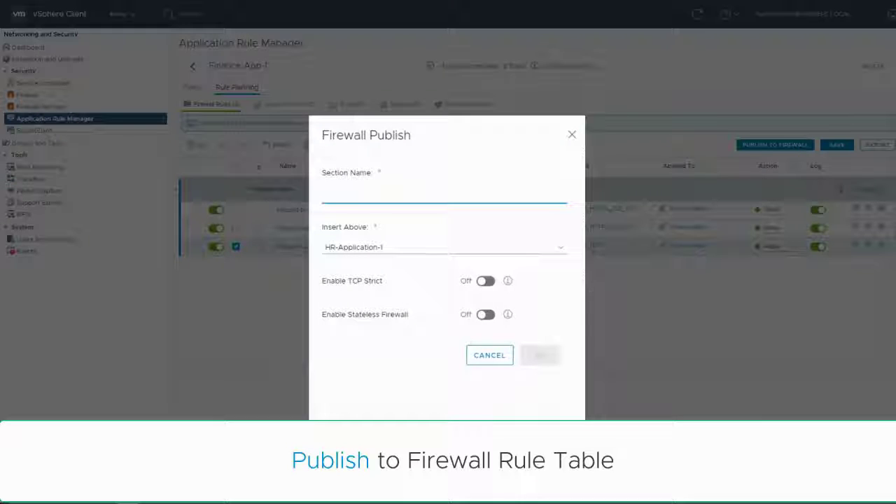
pyautogui.write('Hinance-App-1')
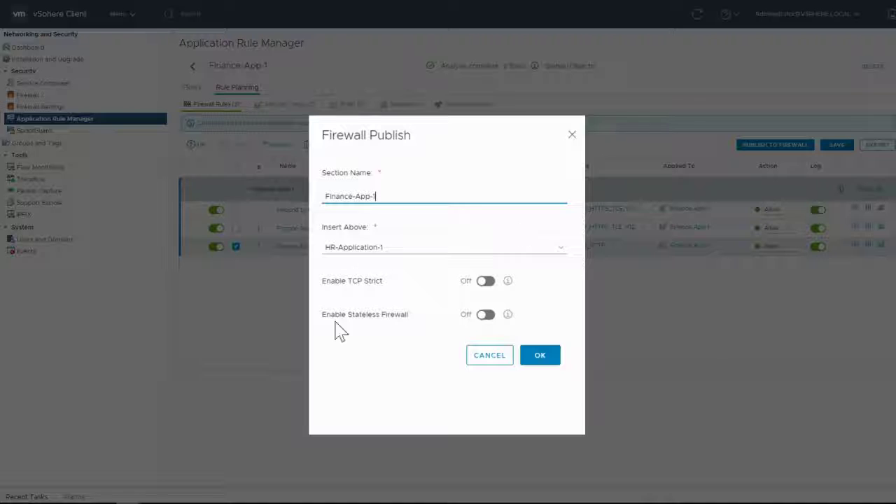
pyautogui.click(374, 250)
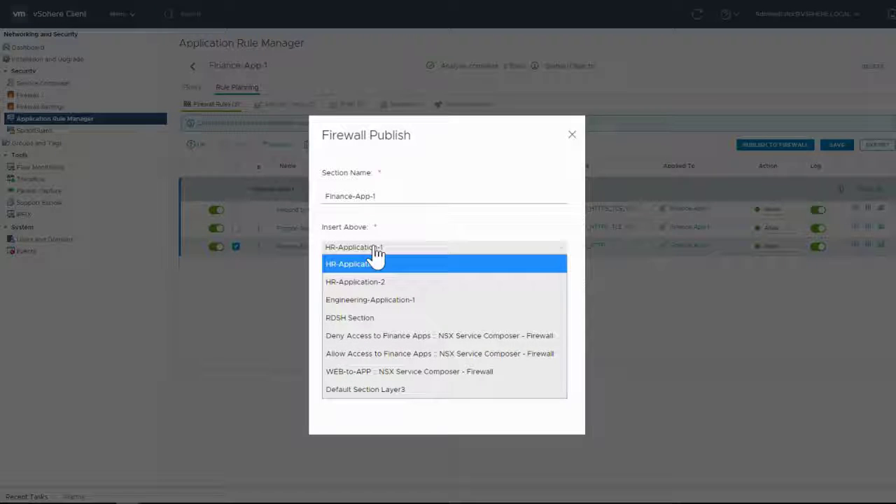
pyautogui.click(376, 254)
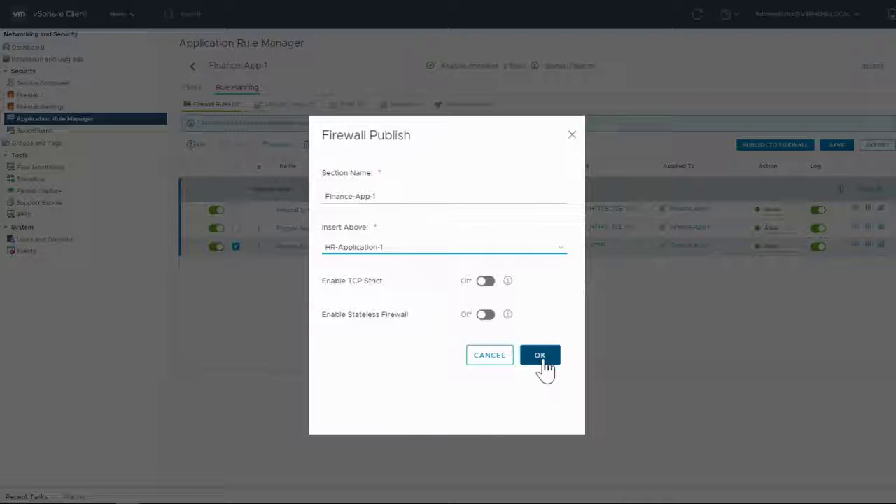
pyautogui.click(562, 251)
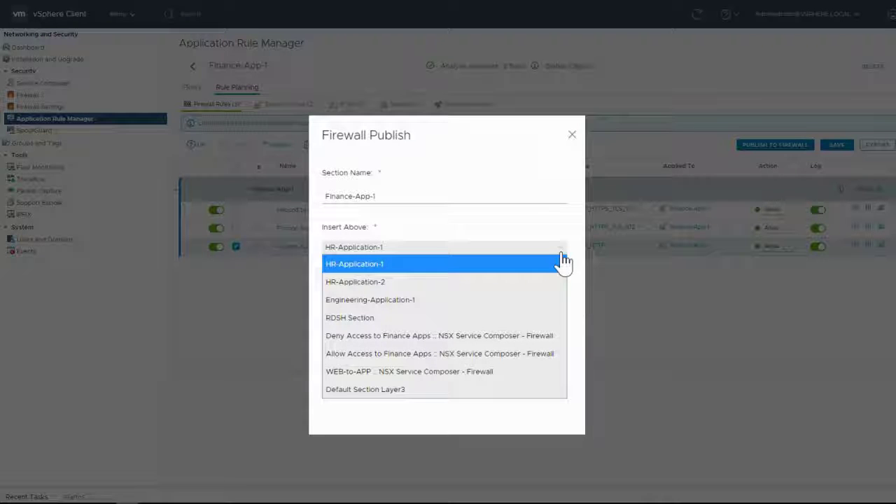
pyautogui.click(564, 263)
pyautogui.click(540, 361)
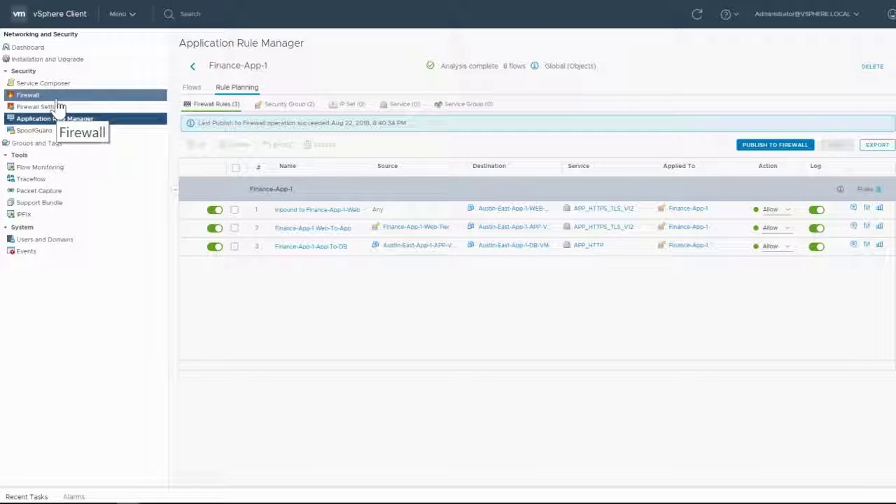
# - Open the Firewall rule table and examine the Finance-App-1 section's published rules and its placement relative to HR-Application-1
pyautogui.click(58, 100)
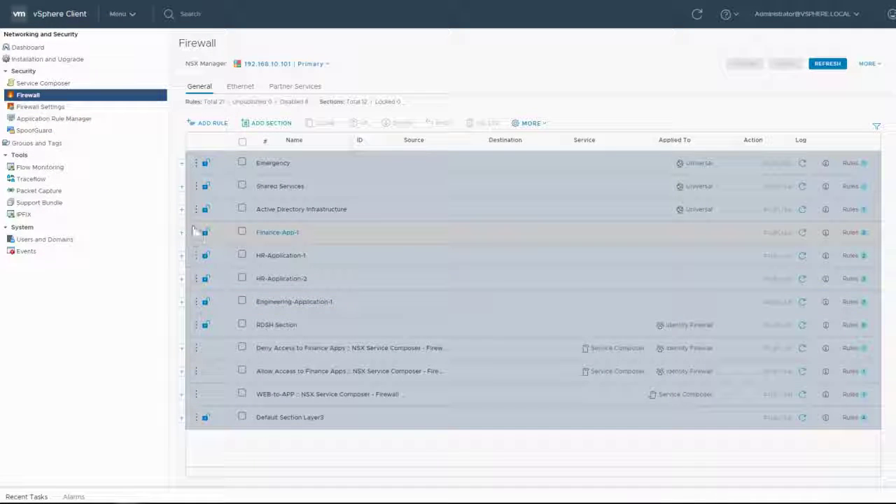
pyautogui.click(180, 233)
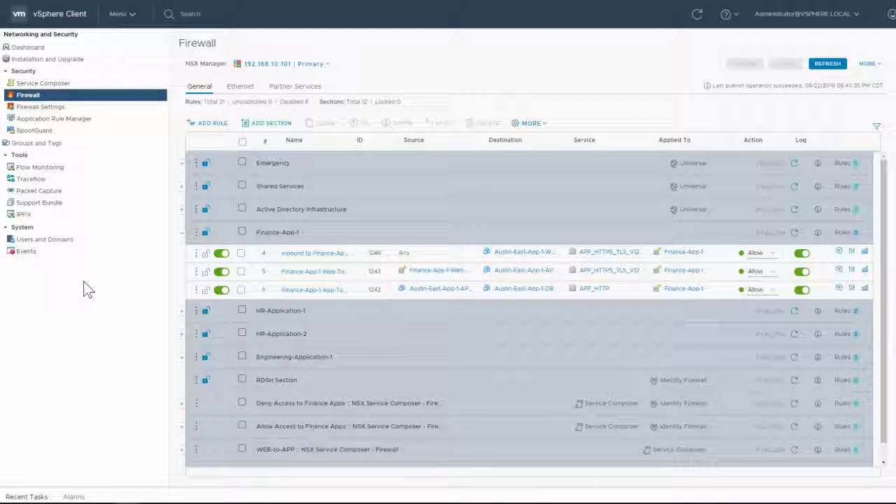
pyautogui.click(301, 313)
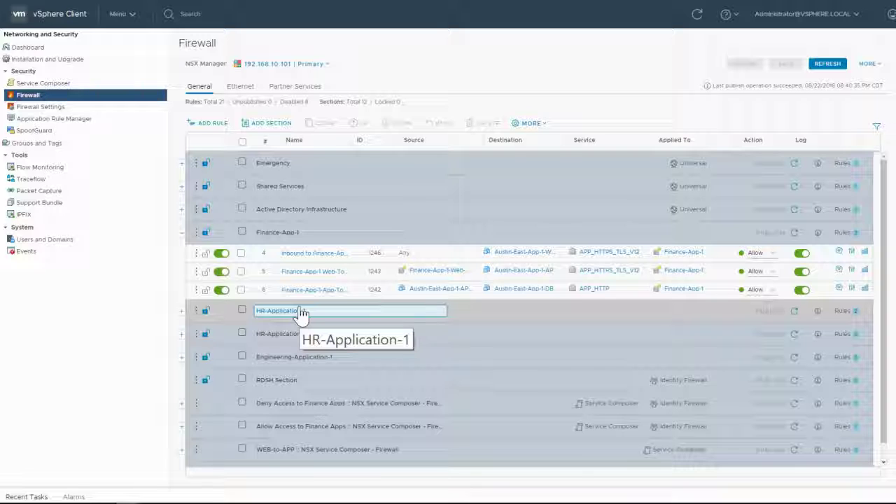
pyautogui.press('Return')
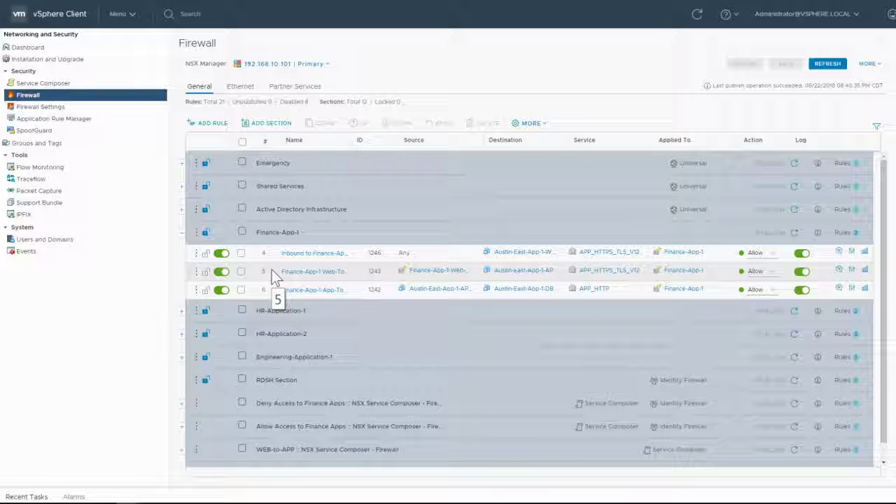
pyautogui.doubleClick(308, 239)
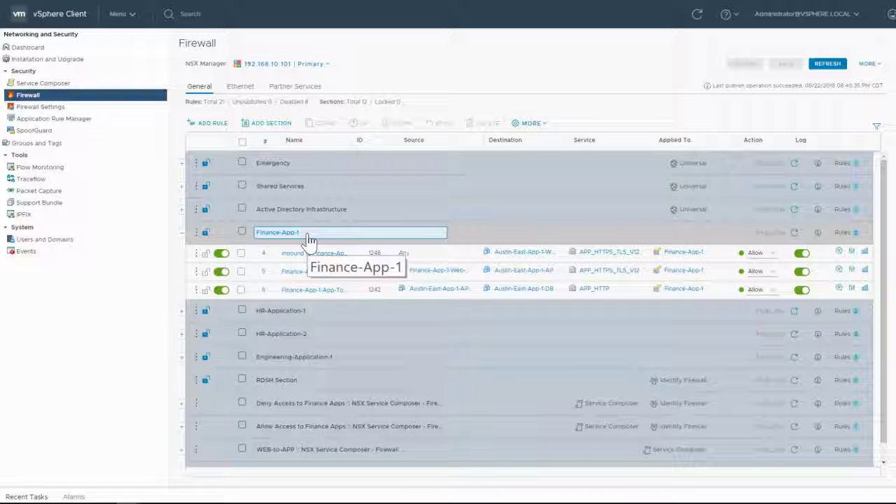
pyautogui.press('Return')
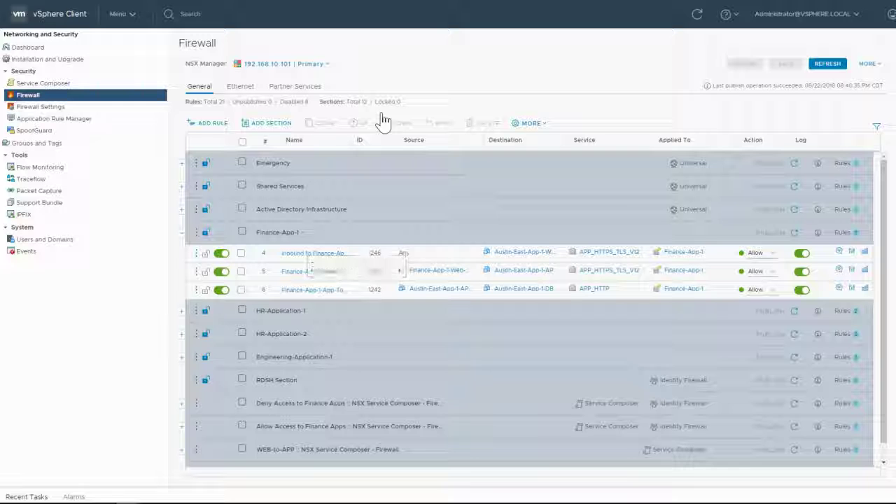